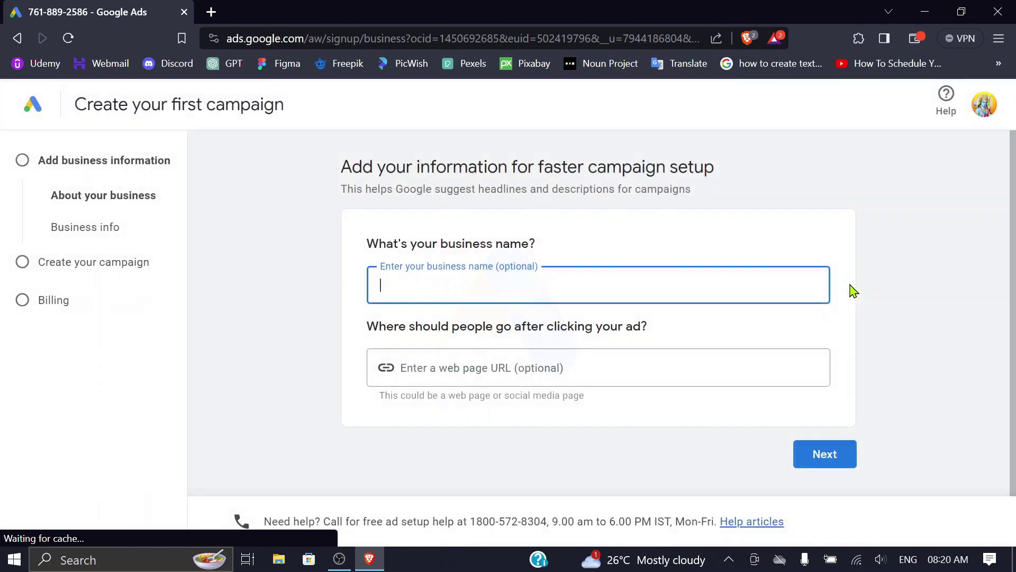
# Switch to another Google profile and open its Google Ads account that is not marked as cancelled.
pyautogui.click(984, 105)
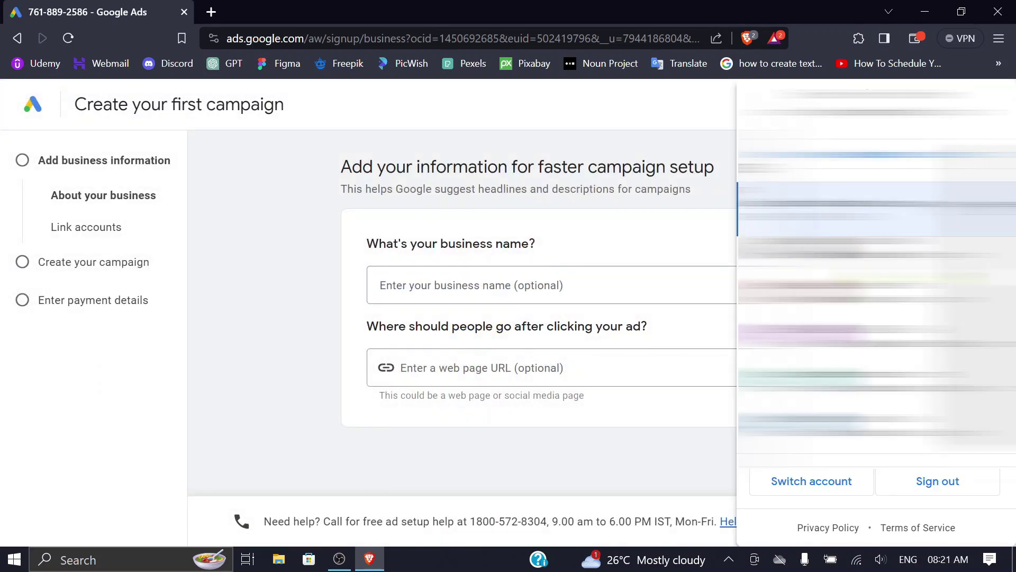
pyautogui.click(794, 332)
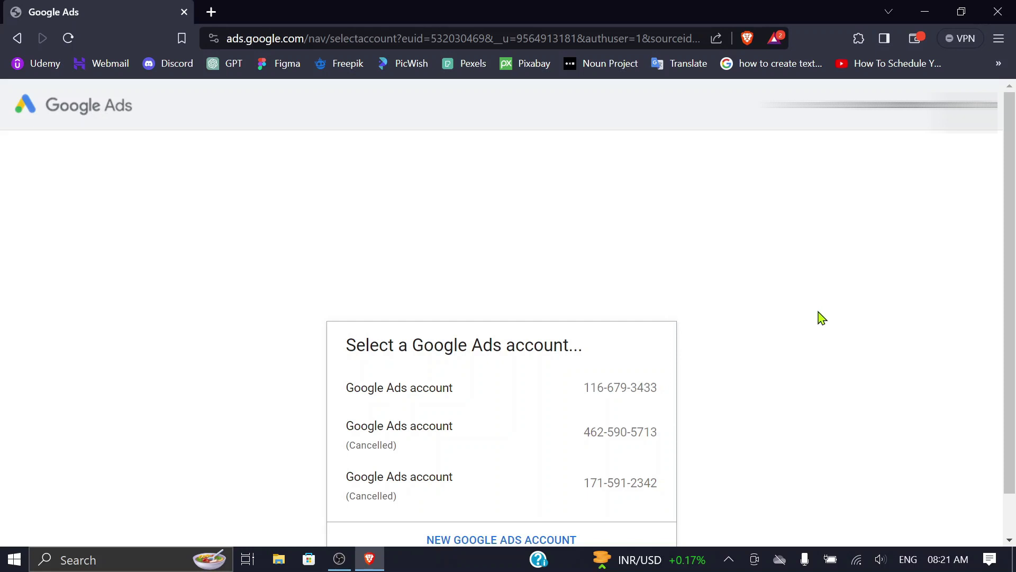
pyautogui.scroll(-1, 821, 318)
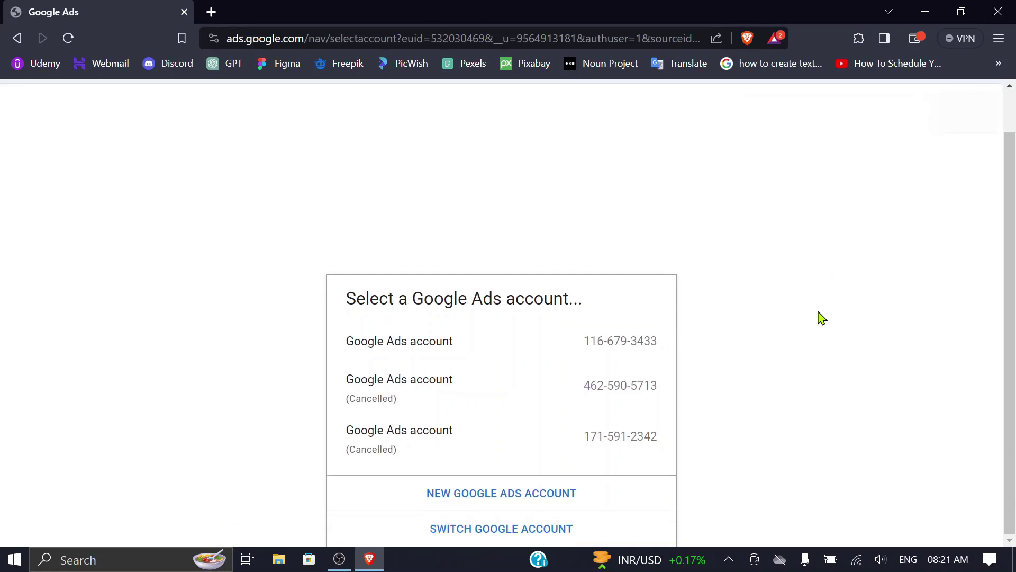
pyautogui.scroll(1, 805, 325)
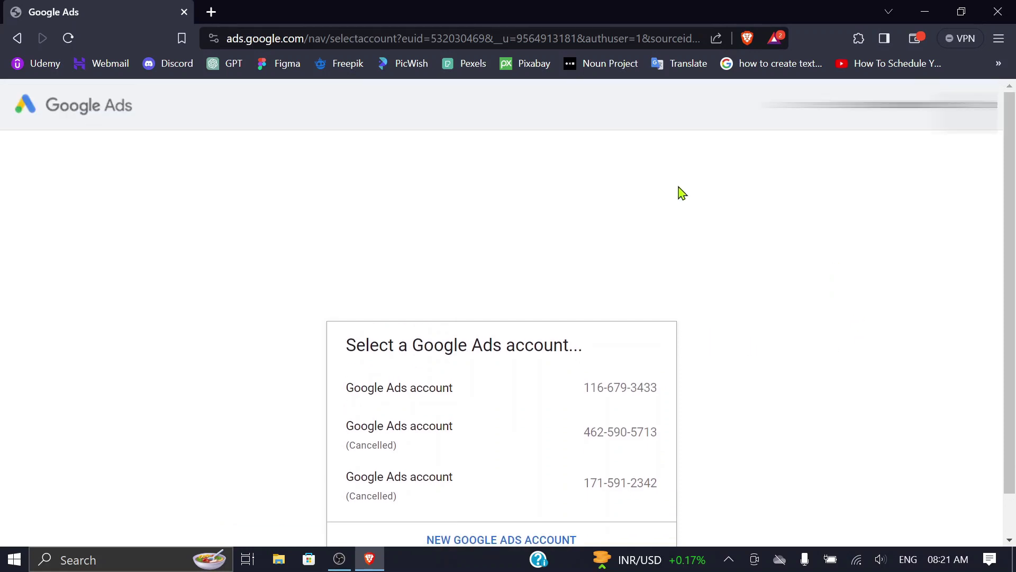
pyautogui.scroll(-1, 720, 273)
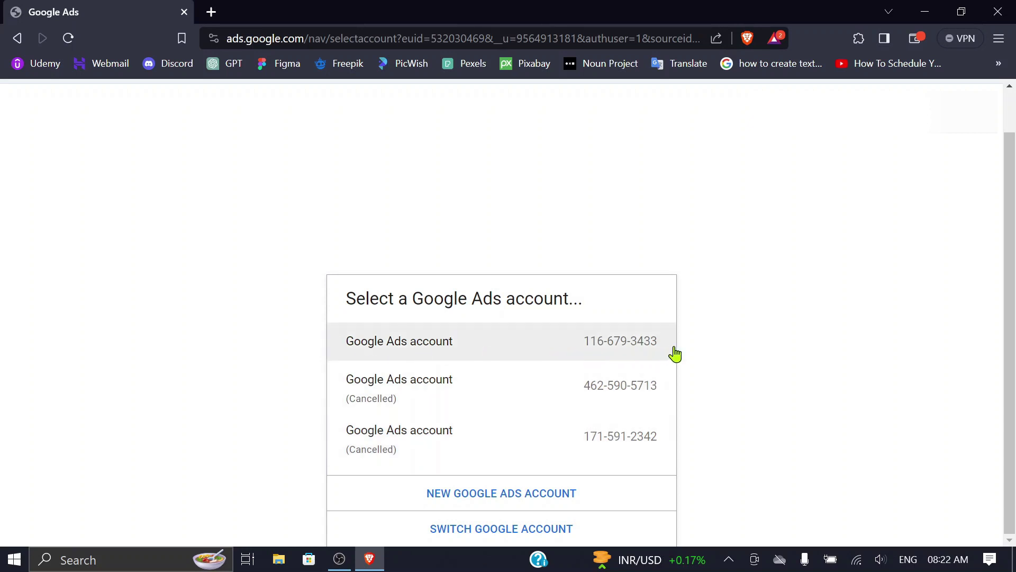
pyautogui.click(490, 350)
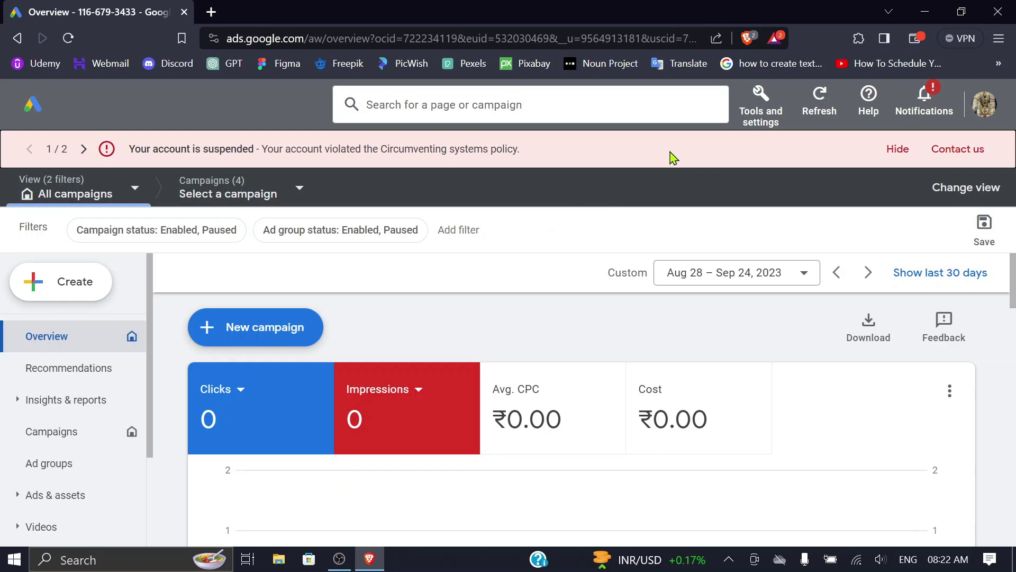
# View the account's billing summary and return to the campaigns overview.
pyautogui.click(773, 117)
pyautogui.click(714, 157)
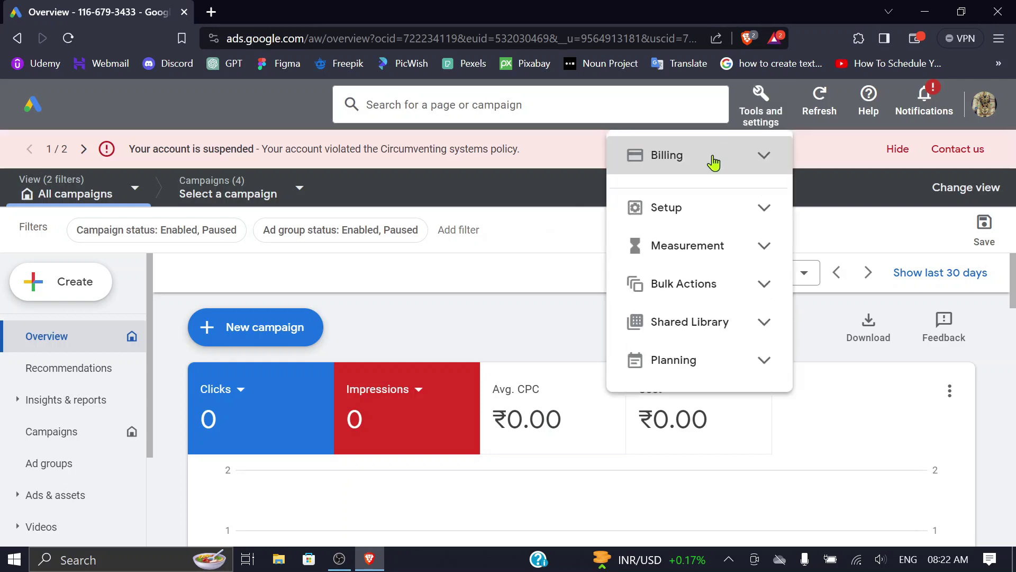
pyautogui.click(710, 166)
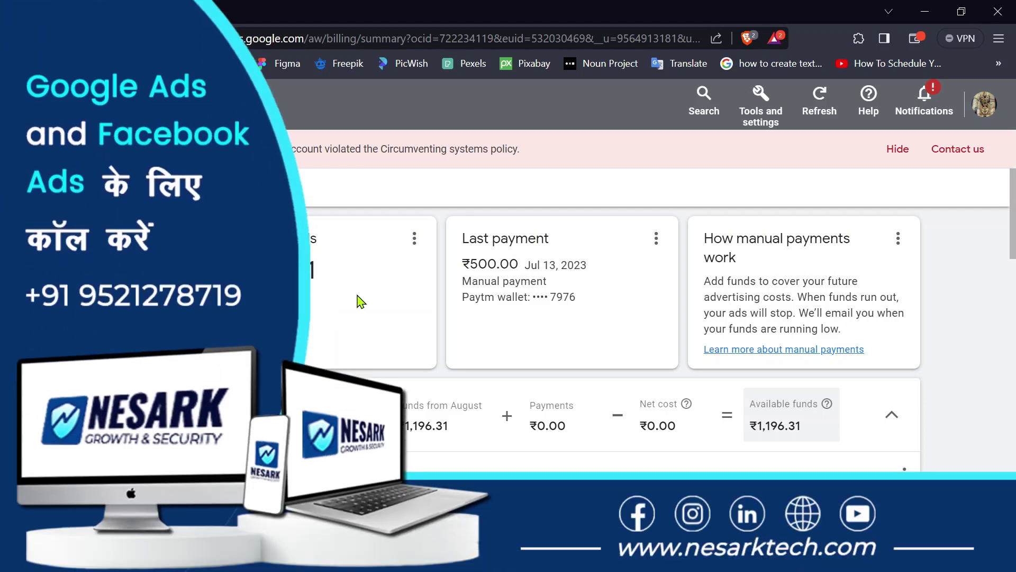
pyautogui.click(286, 243)
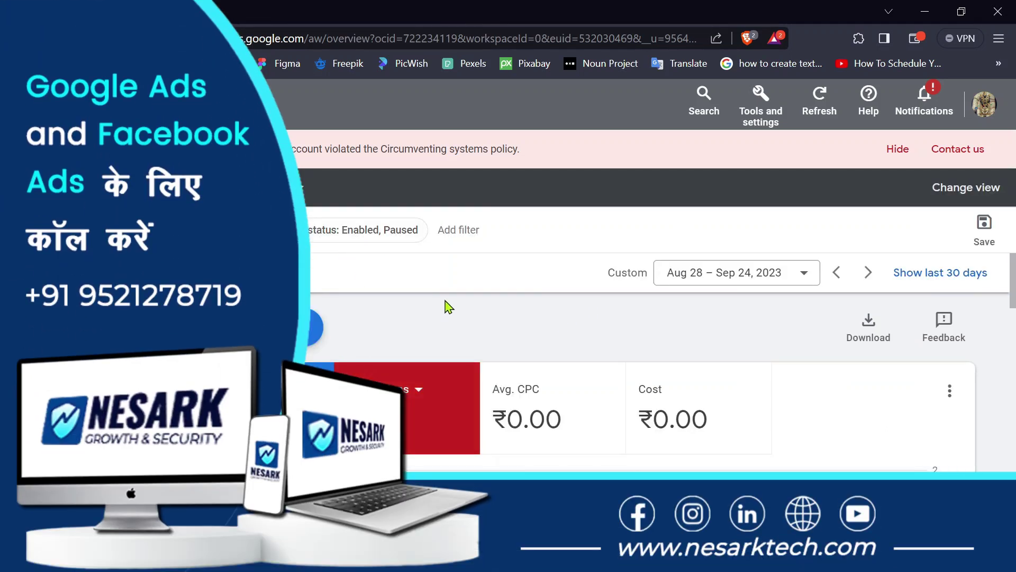
# Open the account settings and expand the Account status section to view the cancellation option.
pyautogui.scroll(-5, 449, 307)
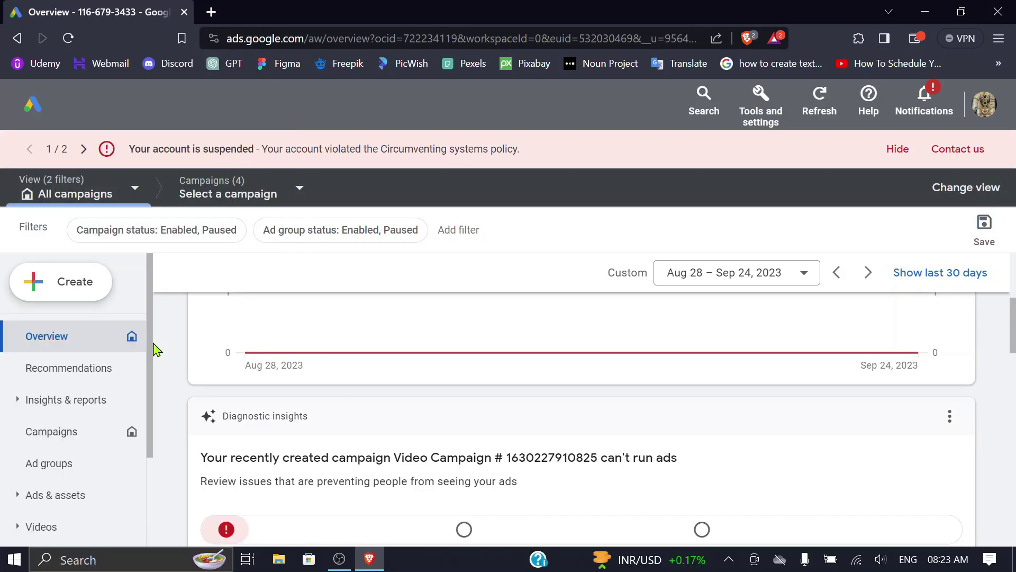
pyautogui.moveTo(150, 358); pyautogui.dragTo(148, 450)
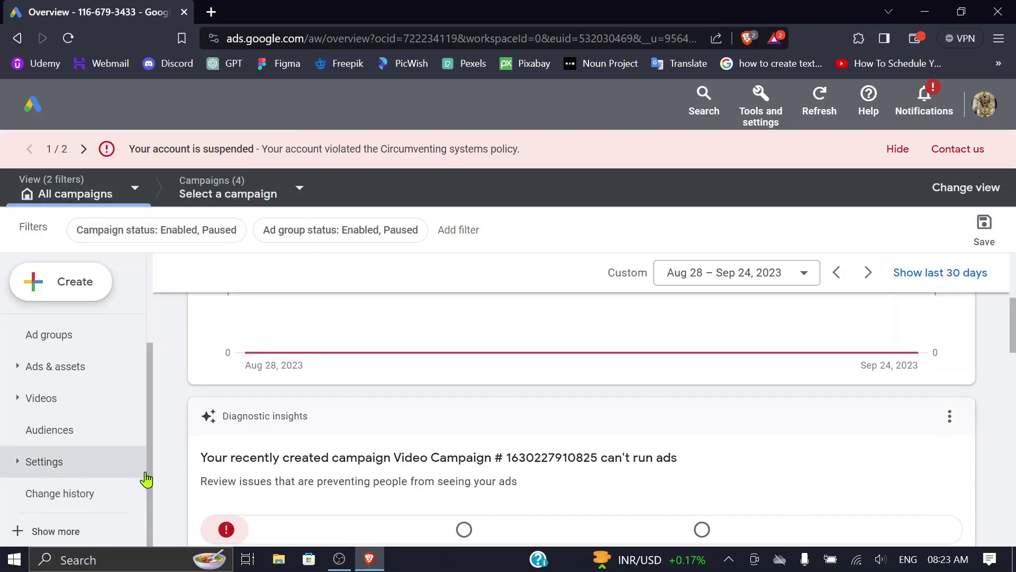
pyautogui.click(60, 466)
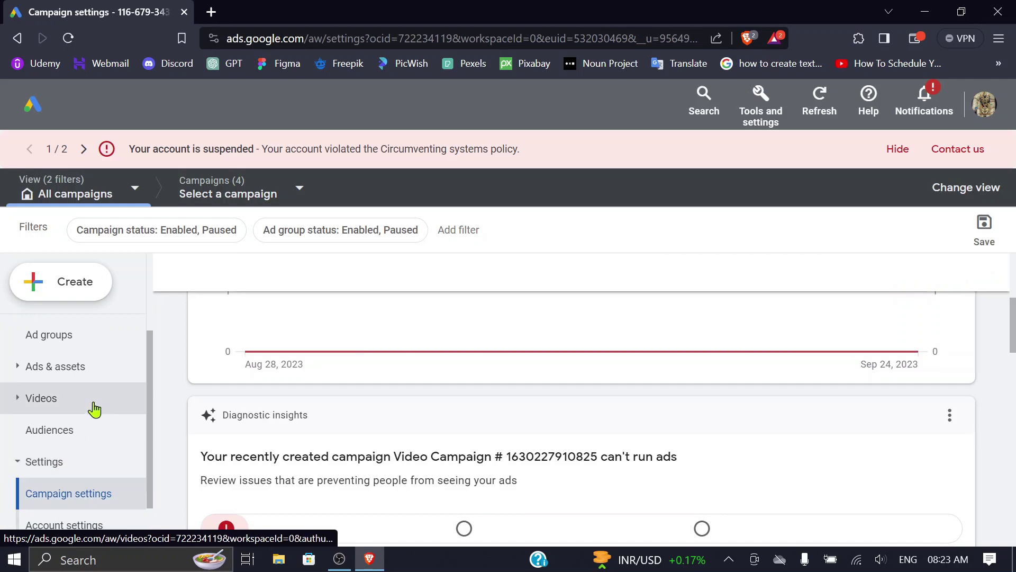
pyautogui.click(64, 463)
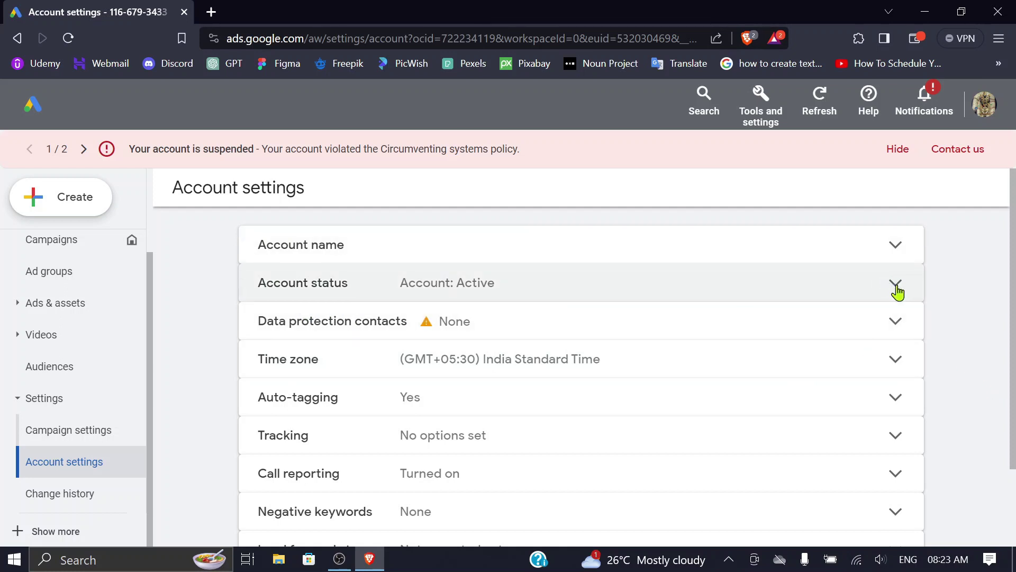
pyautogui.click(896, 286)
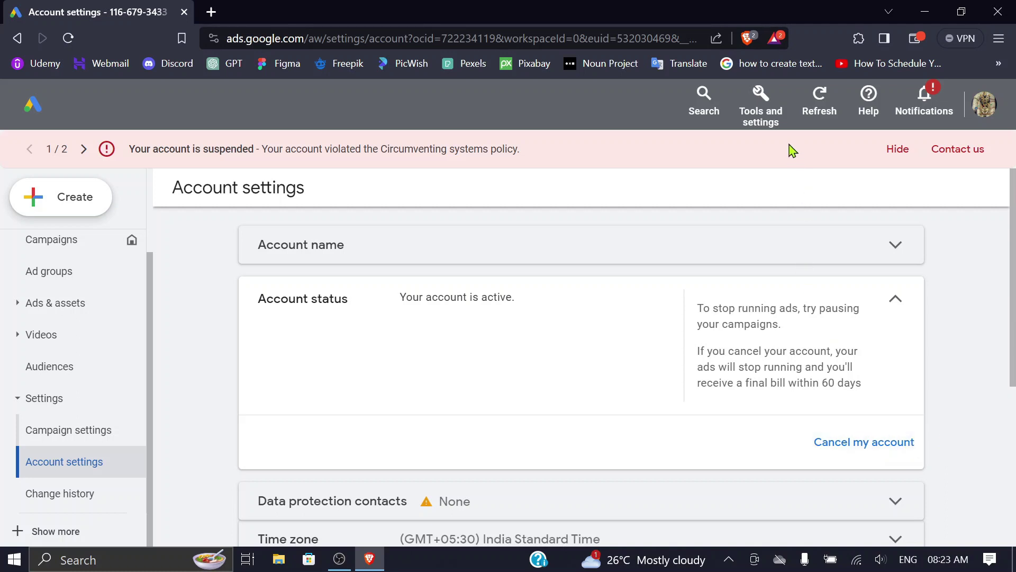
# Open the account's Preferences from the Setup tools and expand the Account status section.
pyautogui.click(761, 113)
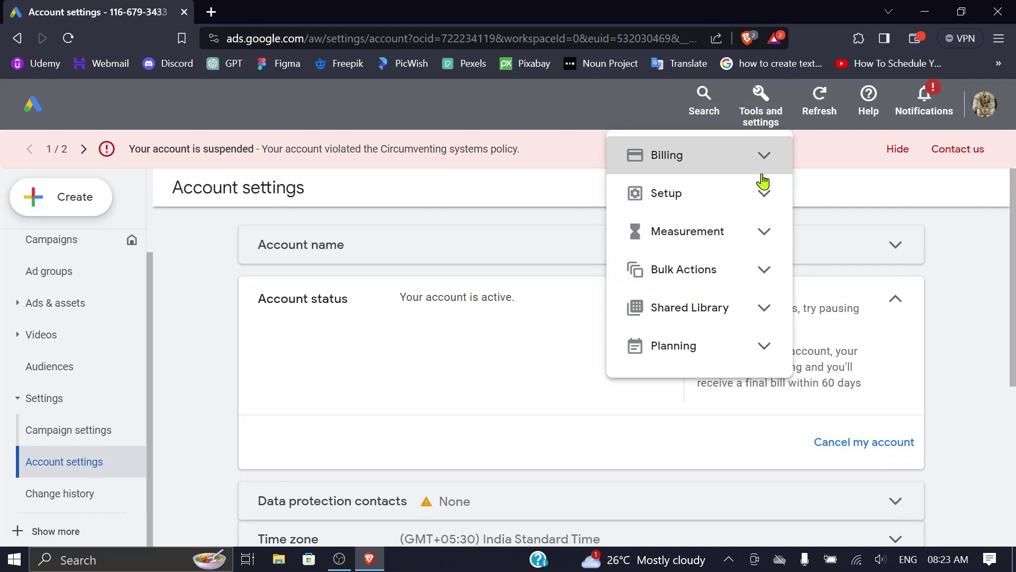
pyautogui.click(763, 197)
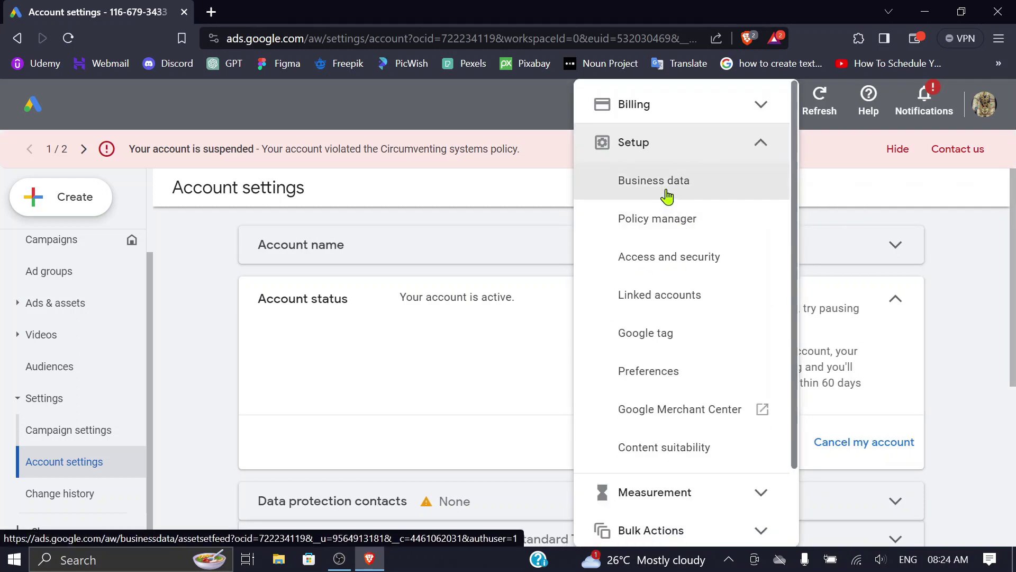
pyautogui.click(651, 371)
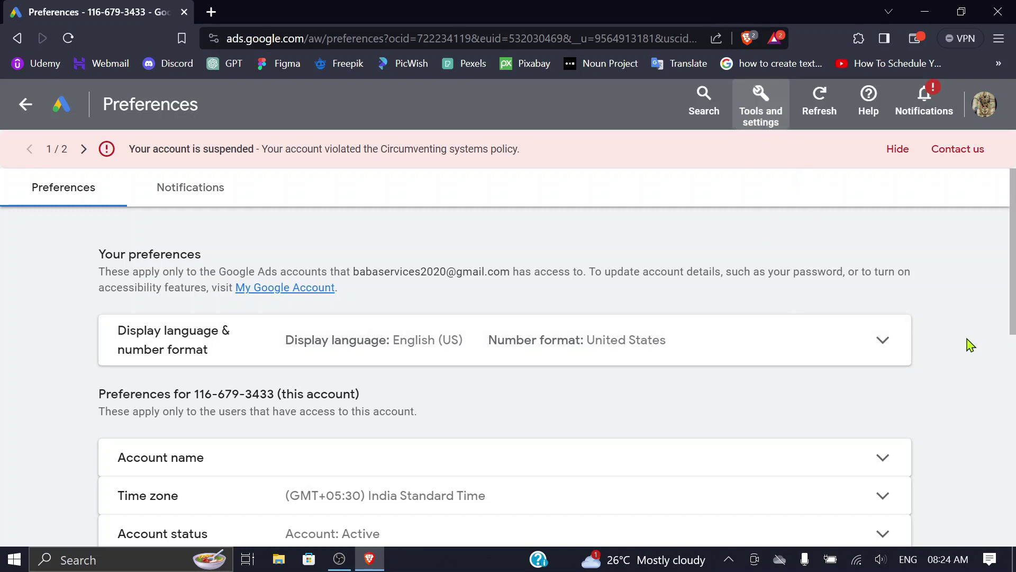
pyautogui.scroll(-5, 970, 346)
pyautogui.scroll(2, 970, 345)
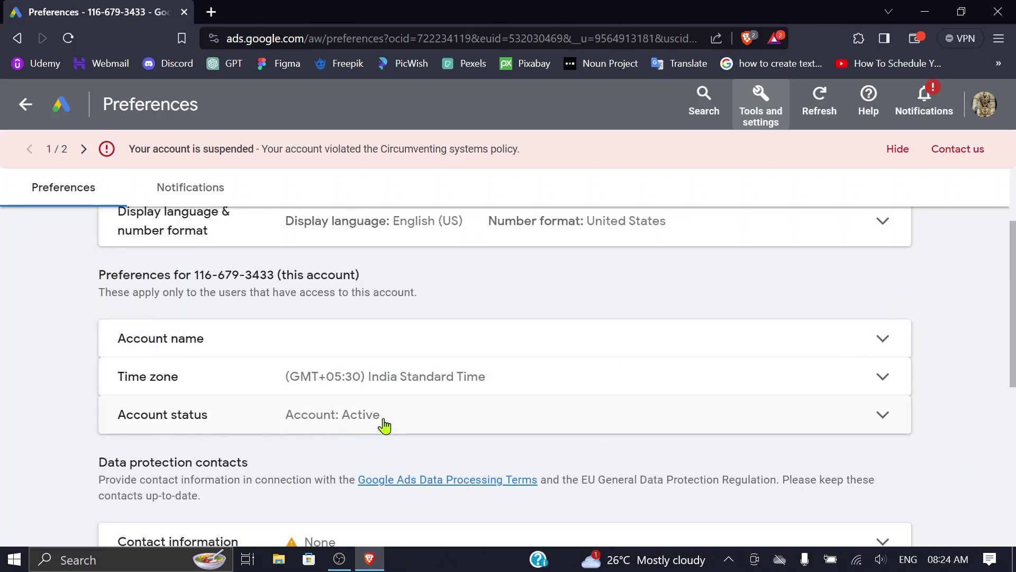
pyautogui.click(883, 419)
# Cancel the Google Ads account from its Account status section and confirm the cancellation.
pyautogui.scroll(-4, 960, 411)
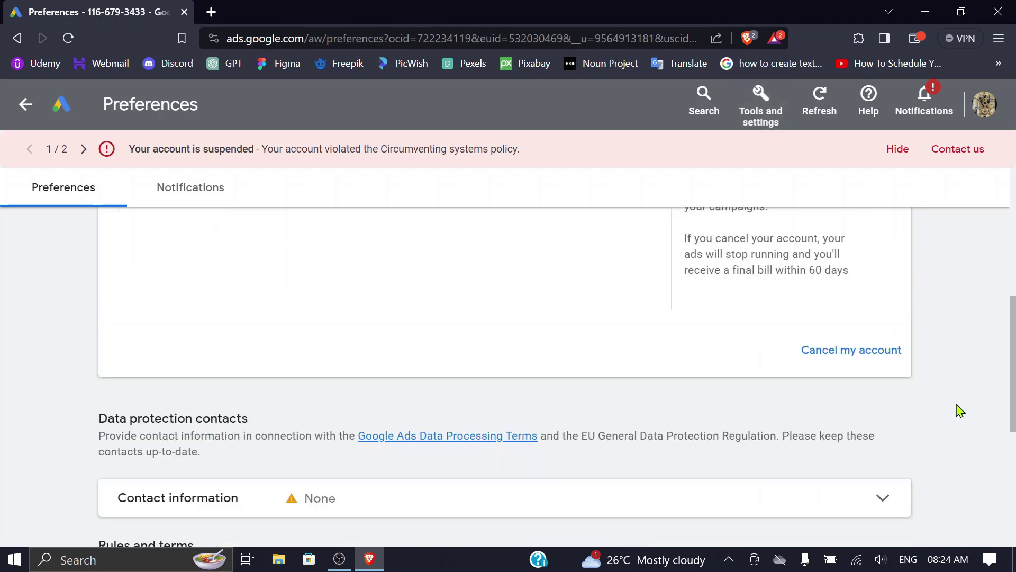
pyautogui.scroll(2, 960, 410)
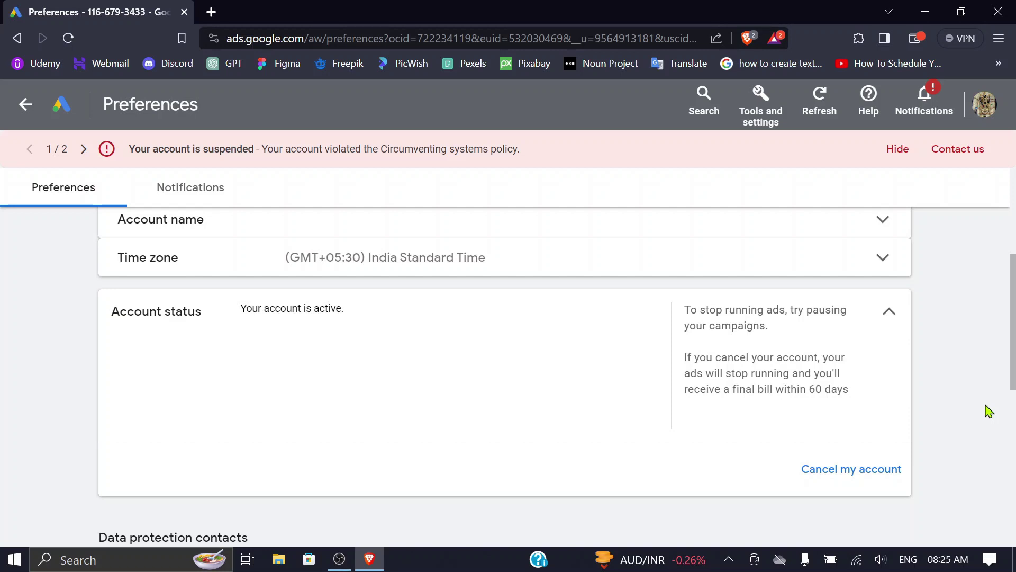
pyautogui.click(829, 479)
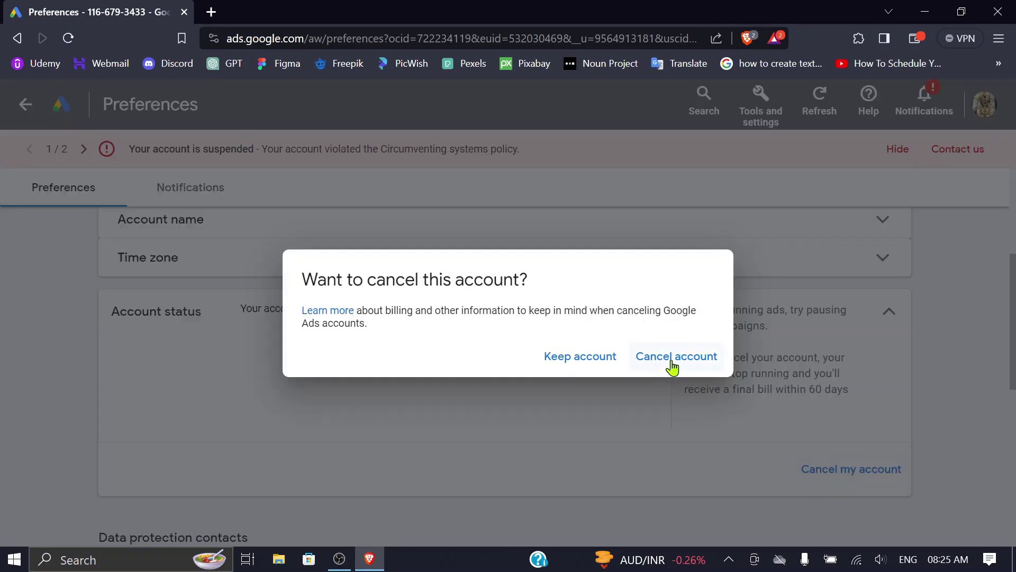
pyautogui.click(673, 366)
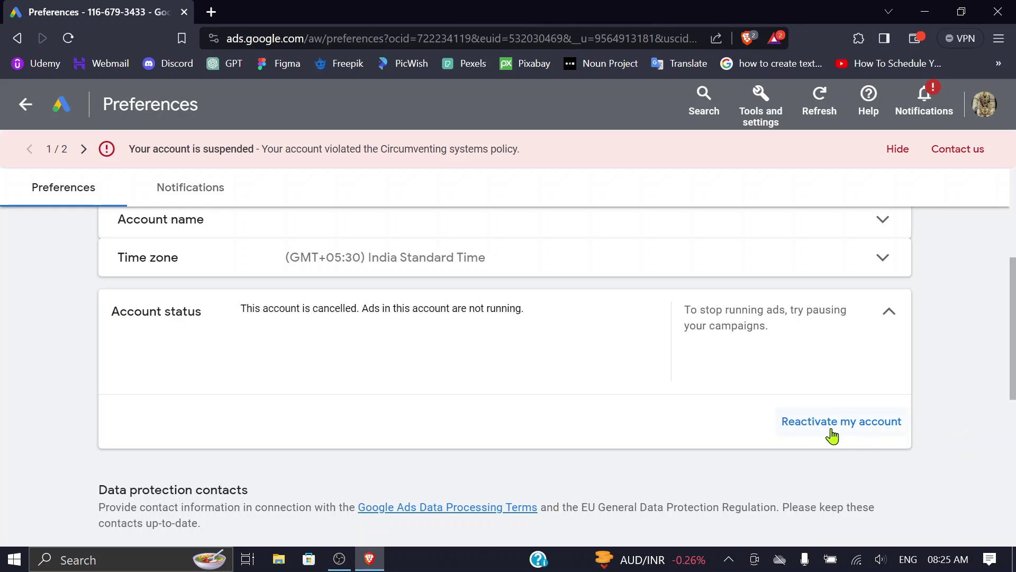
# Review the account's status after the cancellation and open its billing summary to check the refund details.
pyautogui.scroll(4, 768, 366)
pyautogui.scroll(-4, 847, 402)
pyautogui.scroll(2, 943, 429)
pyautogui.scroll(-4, 943, 429)
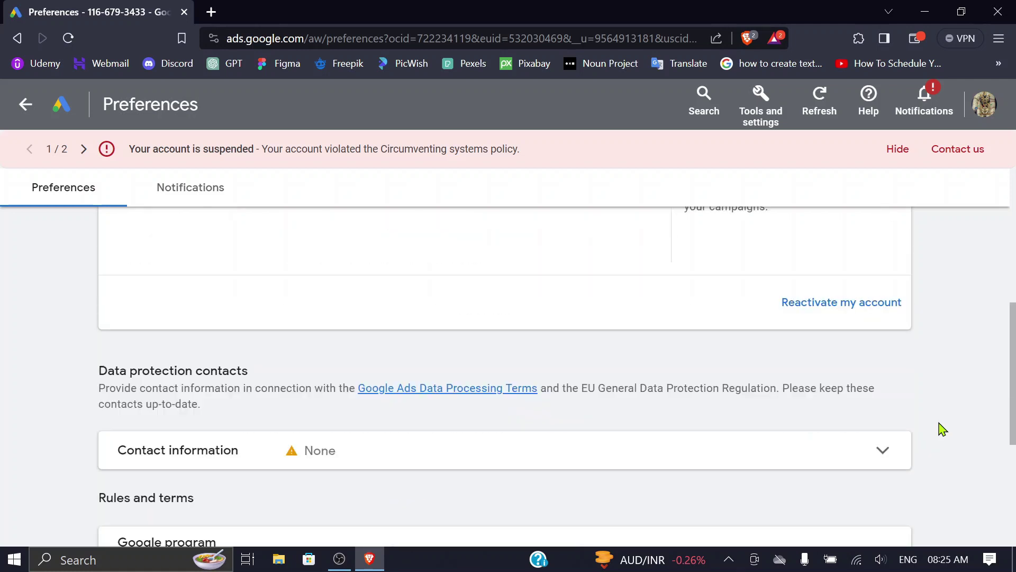
pyautogui.scroll(2, 942, 430)
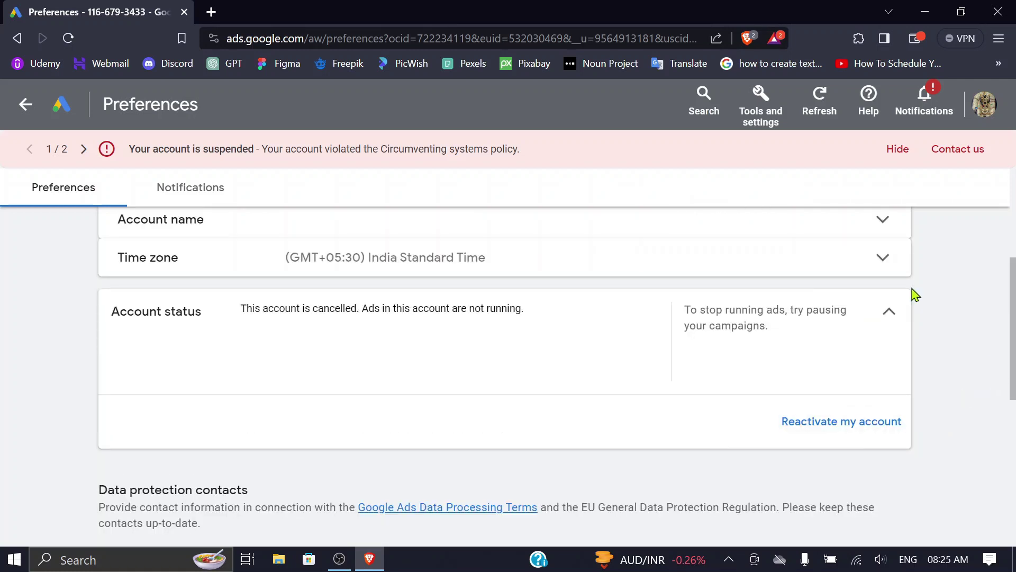
pyautogui.click(753, 117)
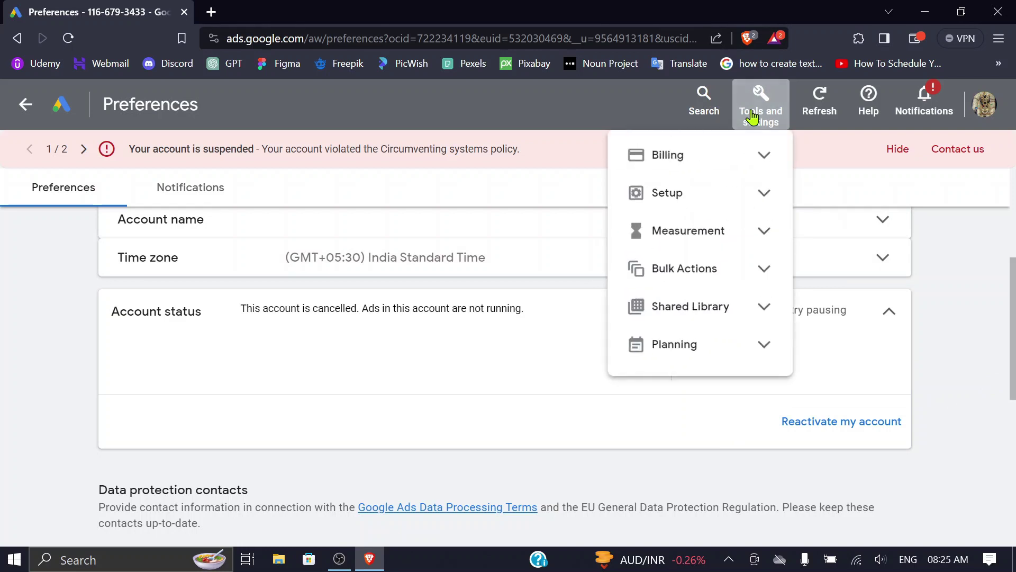
pyautogui.click(755, 165)
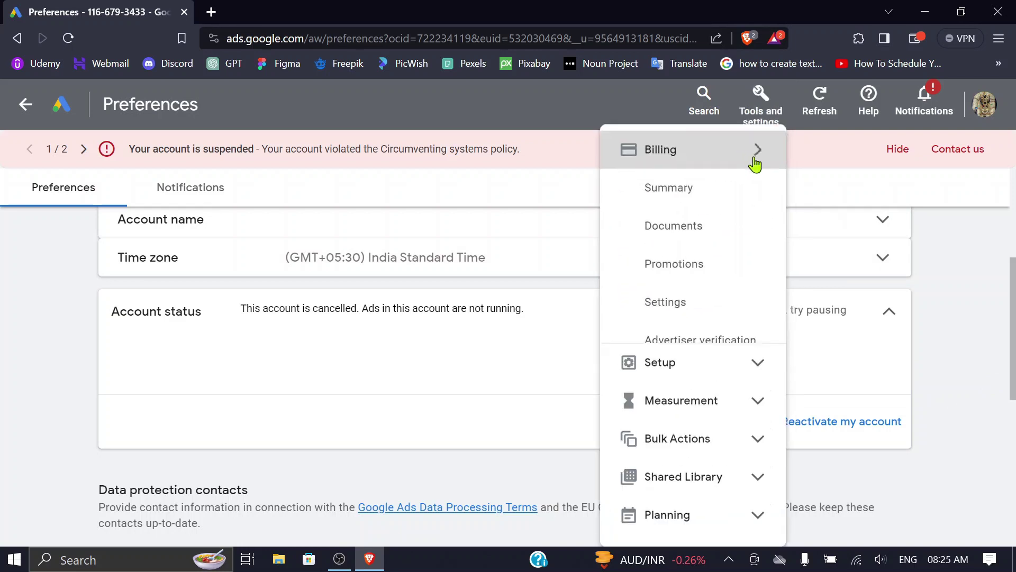
pyautogui.click(679, 170)
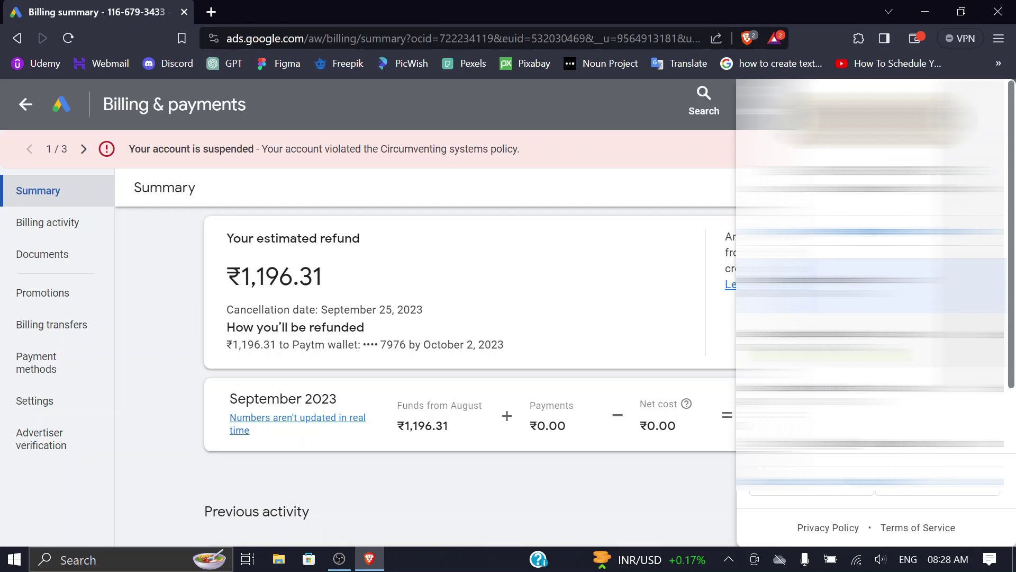
# Switch to another Google Ads account of the same profile and open its Access and security settings.
pyautogui.click(870, 350)
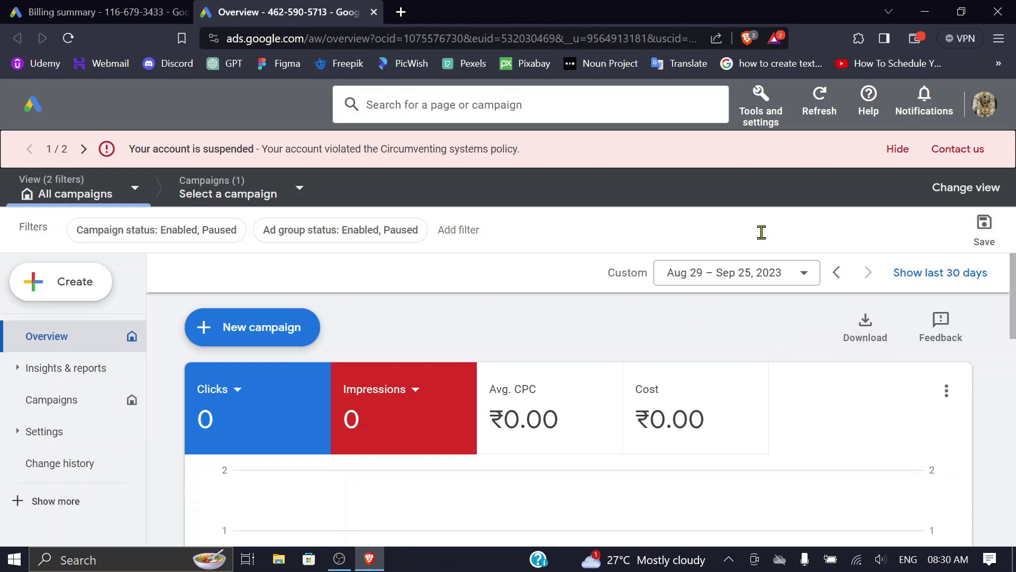
pyautogui.click(768, 127)
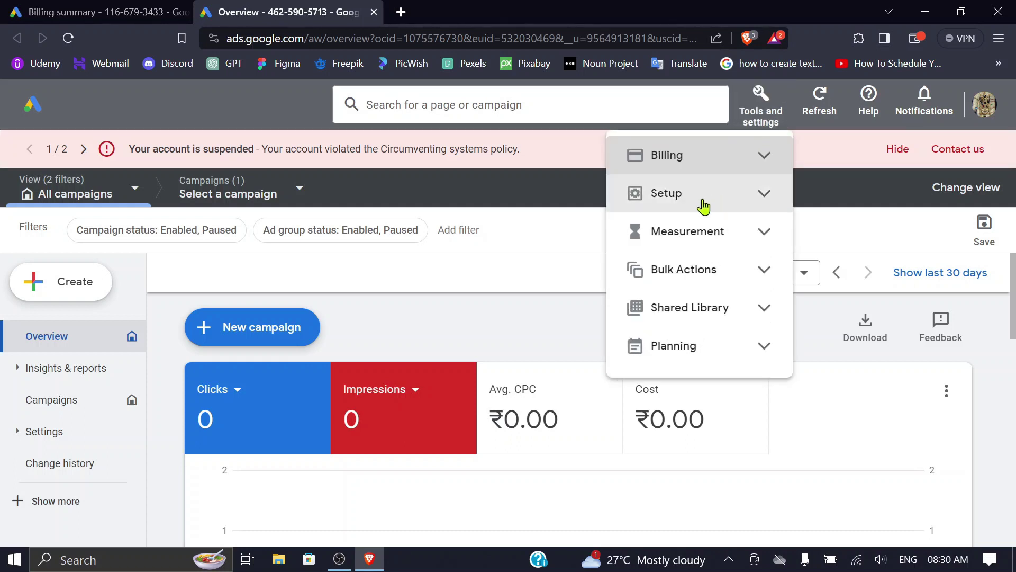
pyautogui.click(765, 197)
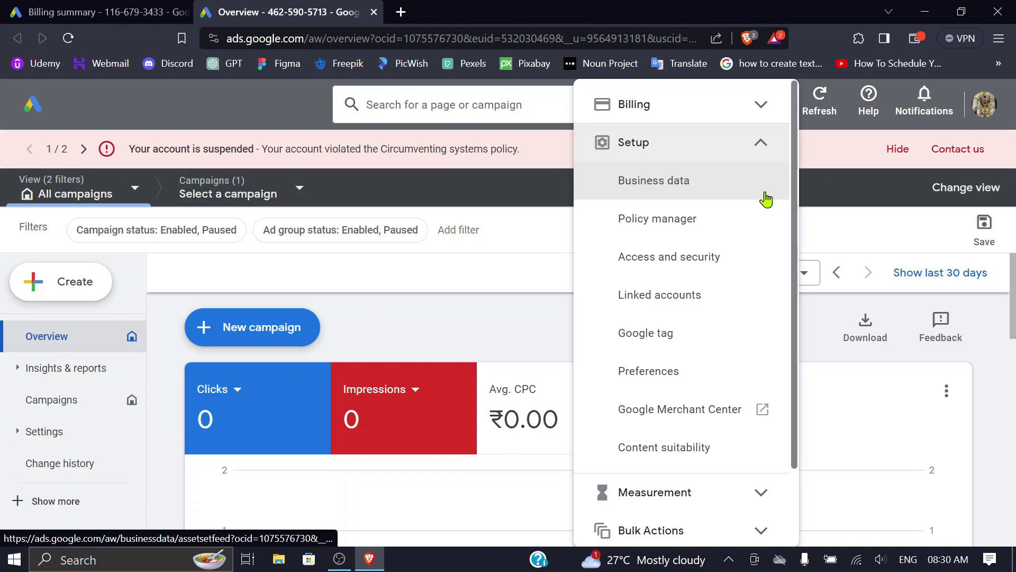
pyautogui.click(682, 260)
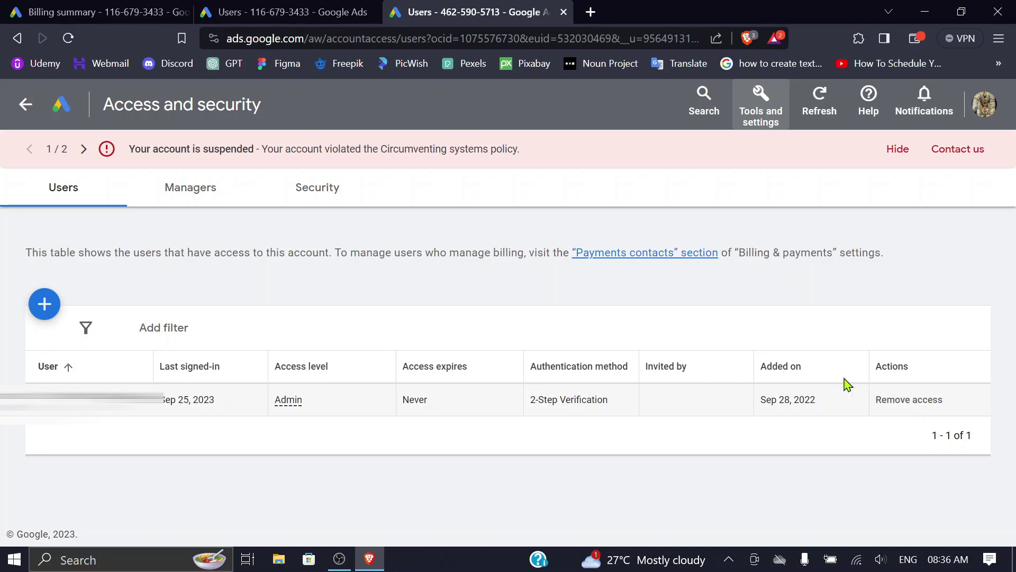
# View the form for inviting a new user to the account, and return to the campaigns overview without sending an invitation.
pyautogui.click(45, 304)
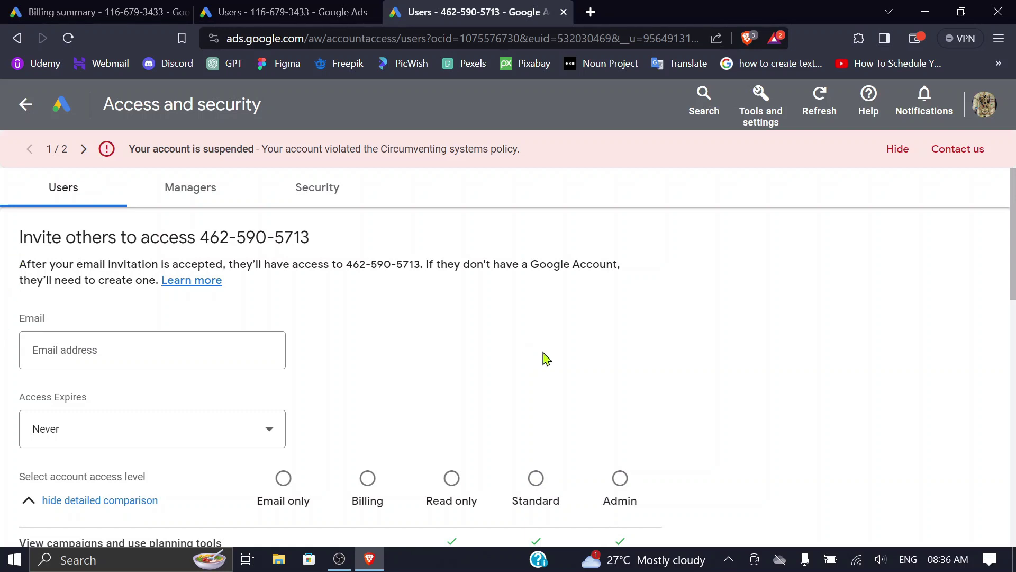
pyautogui.click(35, 114)
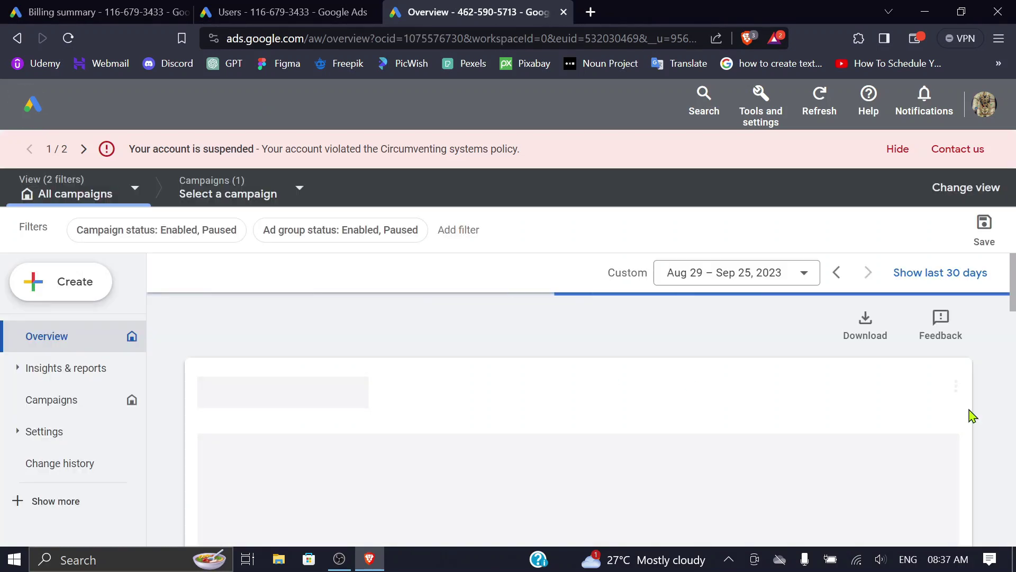